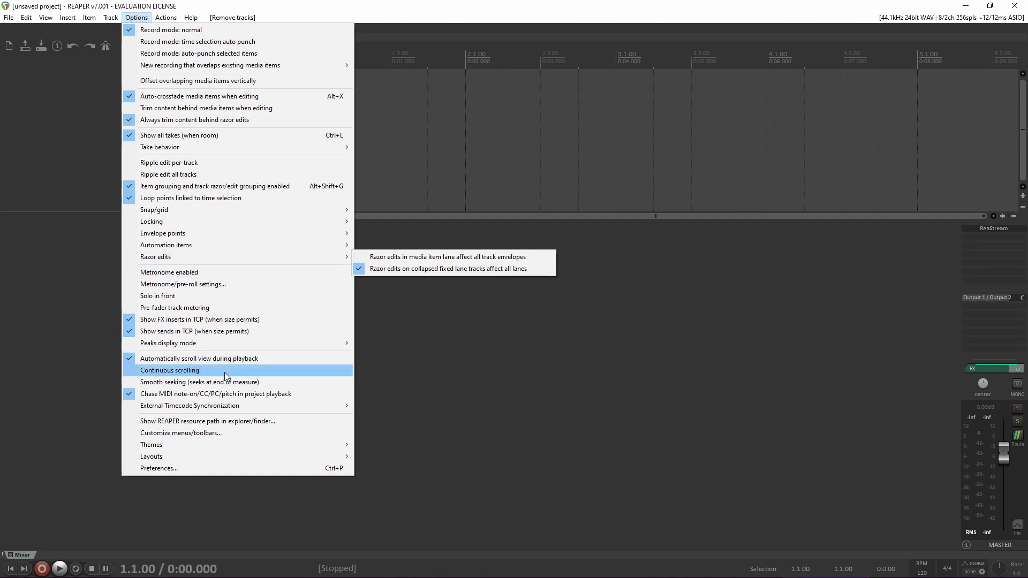
Configure the audio device preferences to use the ASIO audio system with the Focusrite USB ASIO driver
left_click(234, 468)
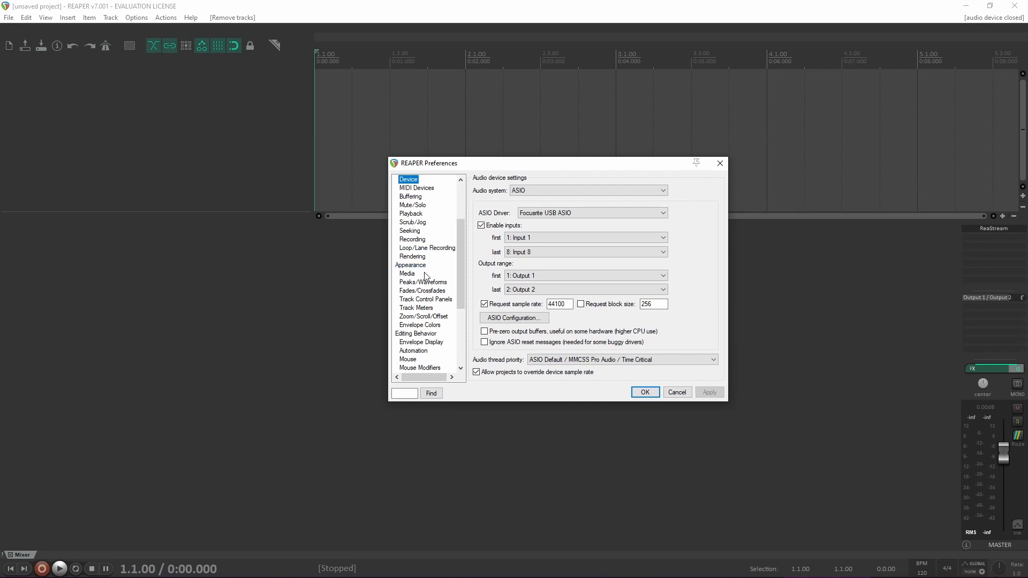
scroll(435, 211, "up", 3)
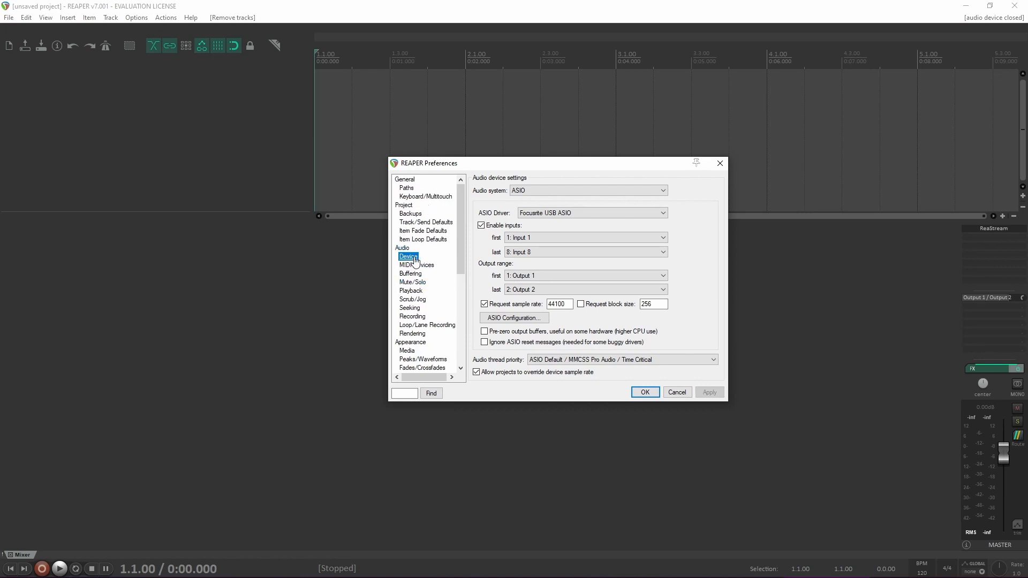
left_click(639, 190)
left_click(574, 200)
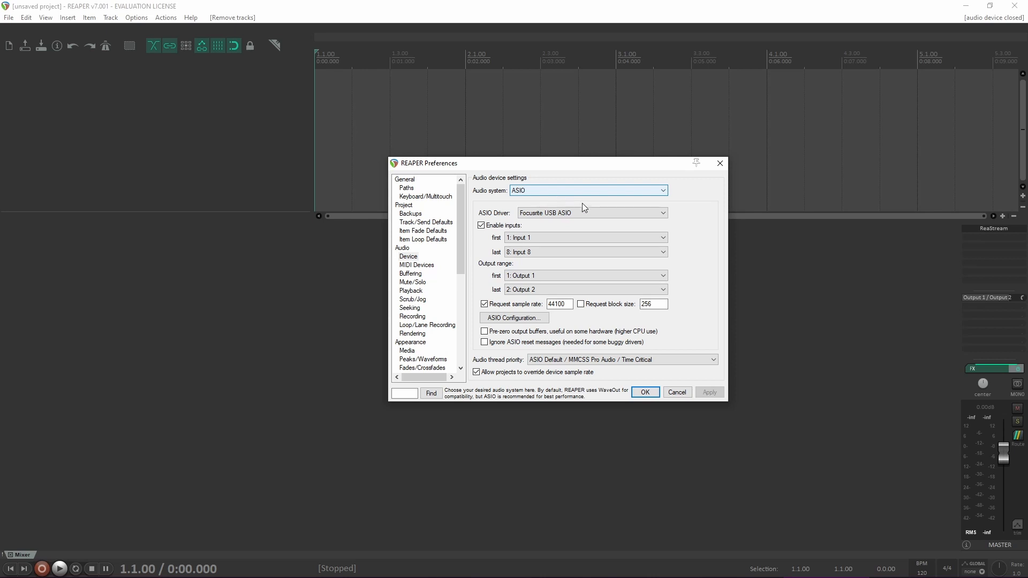
left_click(598, 216)
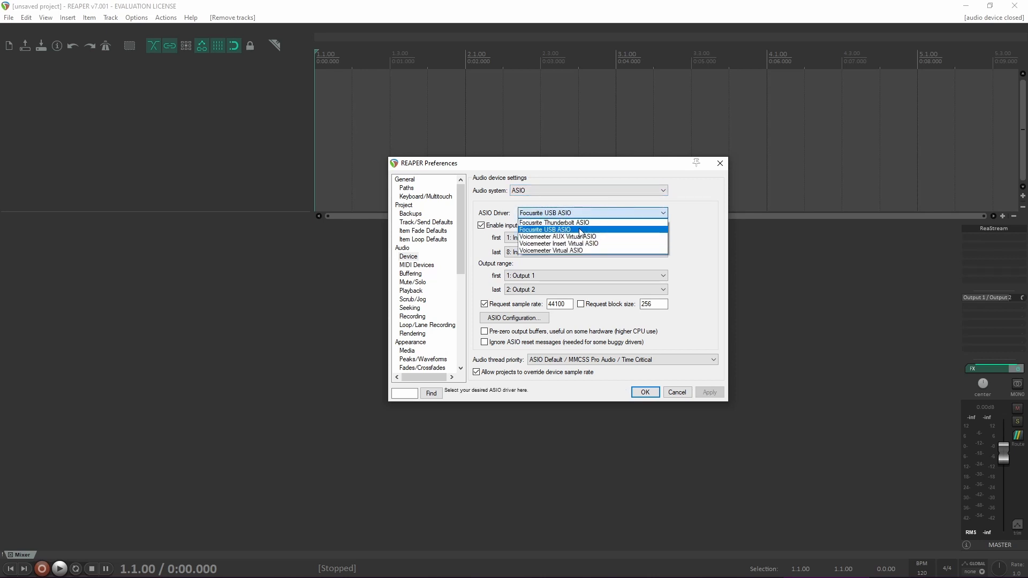
left_click(577, 230)
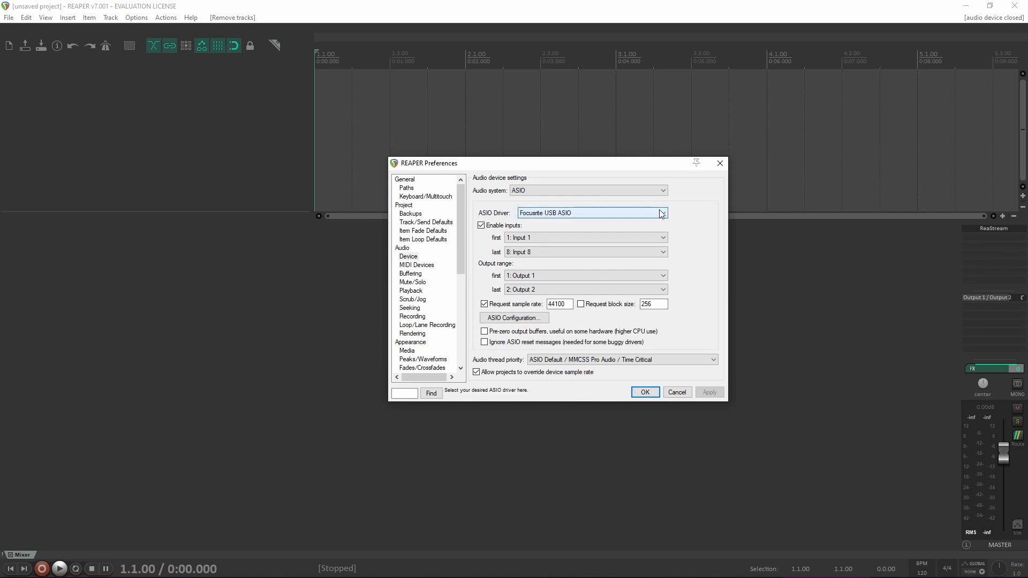
left_click(651, 397)
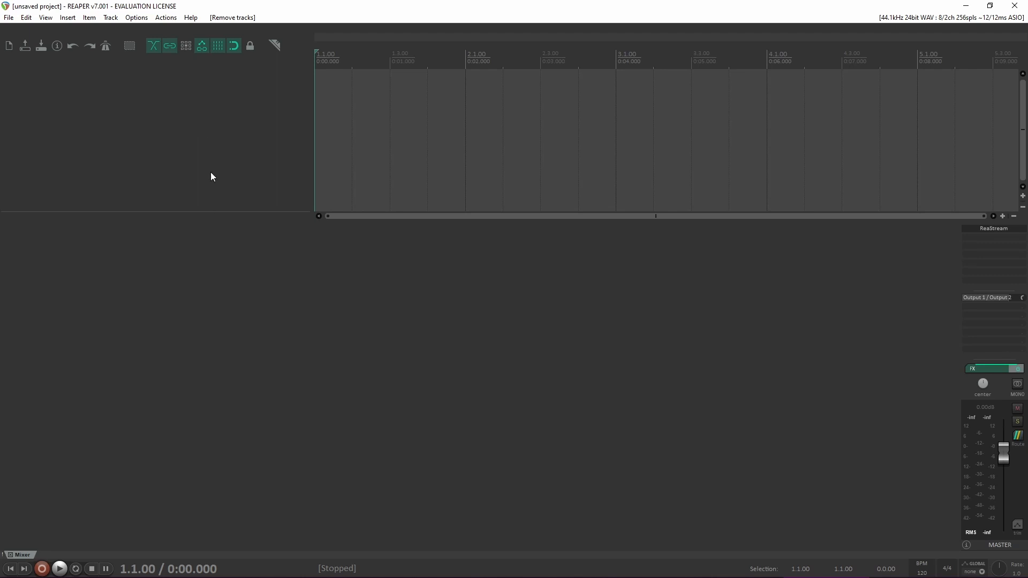
Insert a new track, increase its height and arm it for recording
right_click(200, 116)
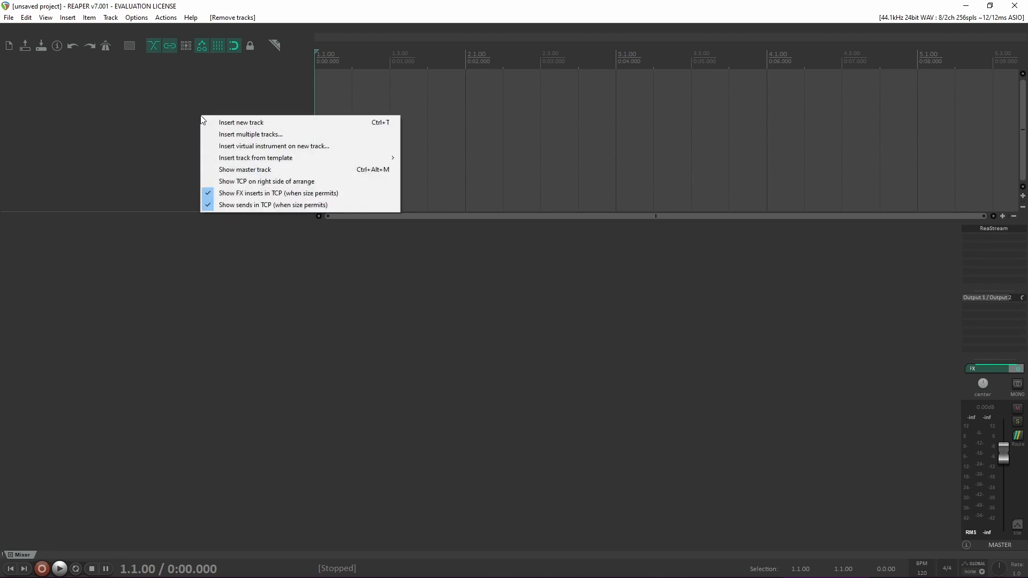
left_click(234, 123)
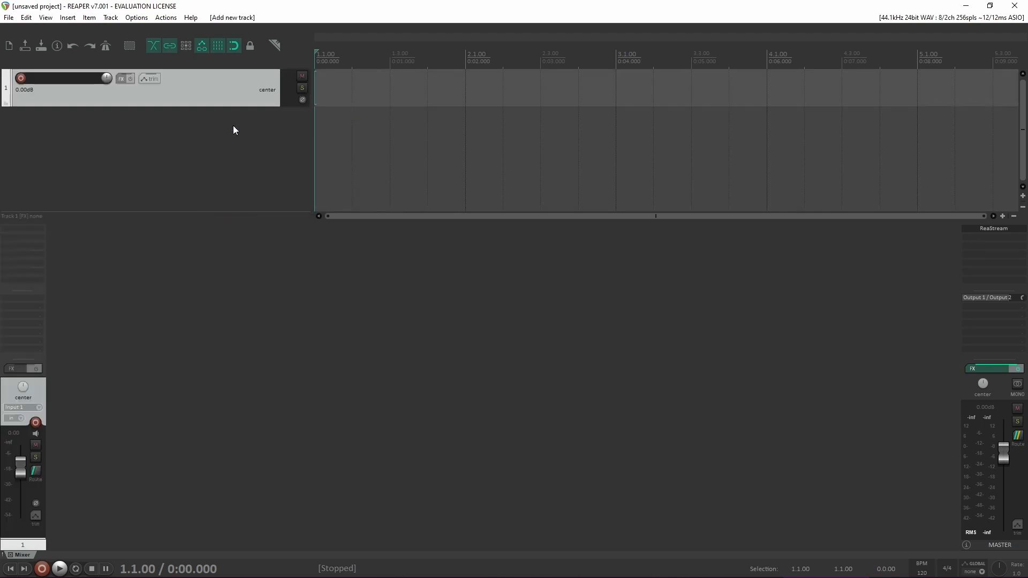
left_click_drag(253, 107, 255, 140)
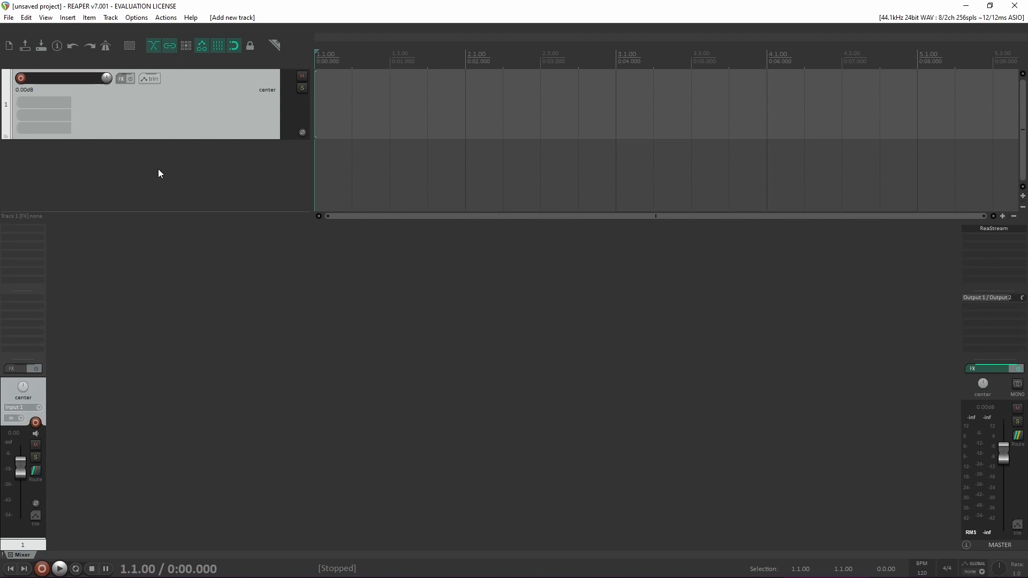
left_click(22, 79)
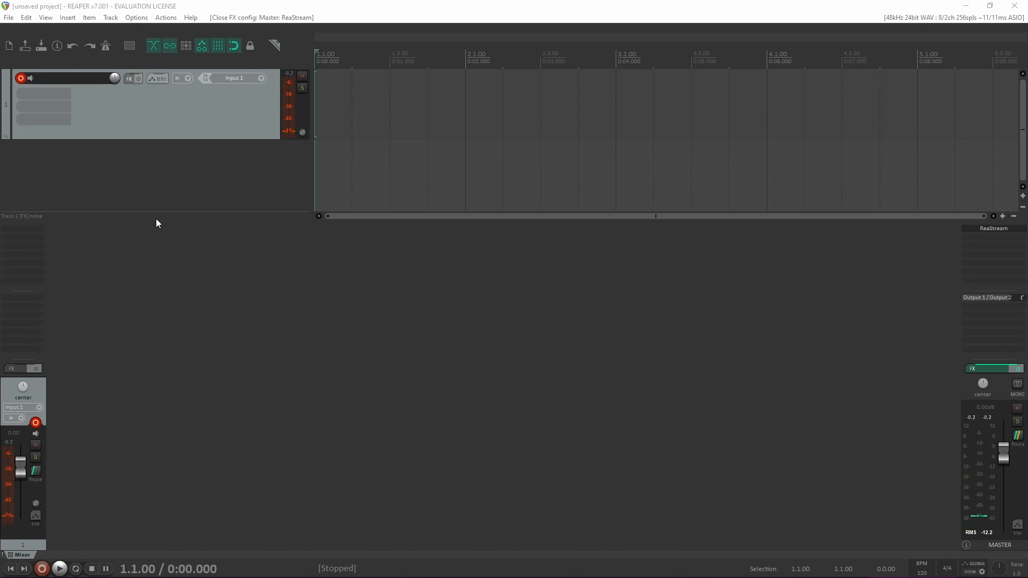
Add a second track, armed for recording from mono Input 2
right_click(178, 163)
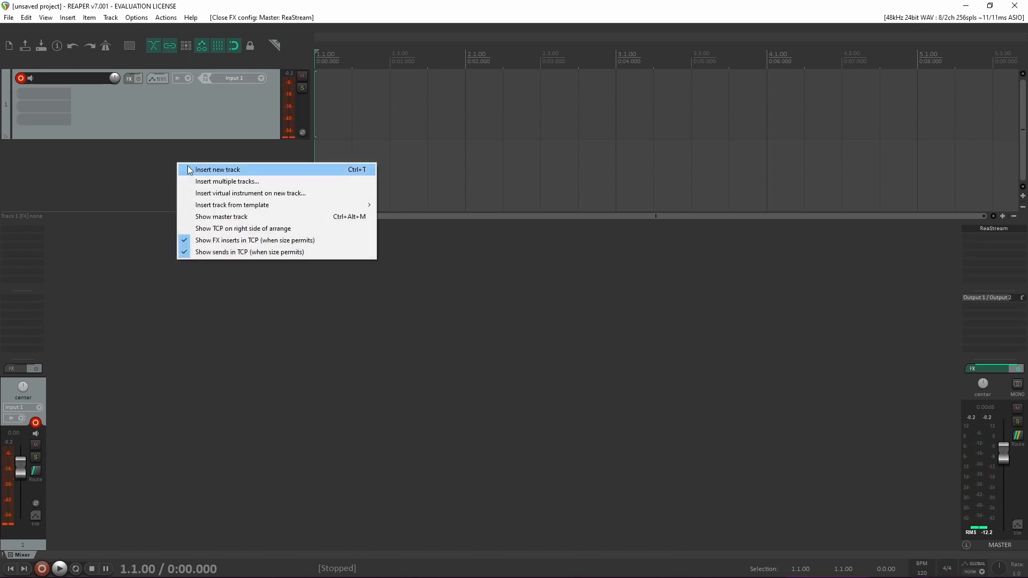
left_click(215, 170)
left_click(21, 149)
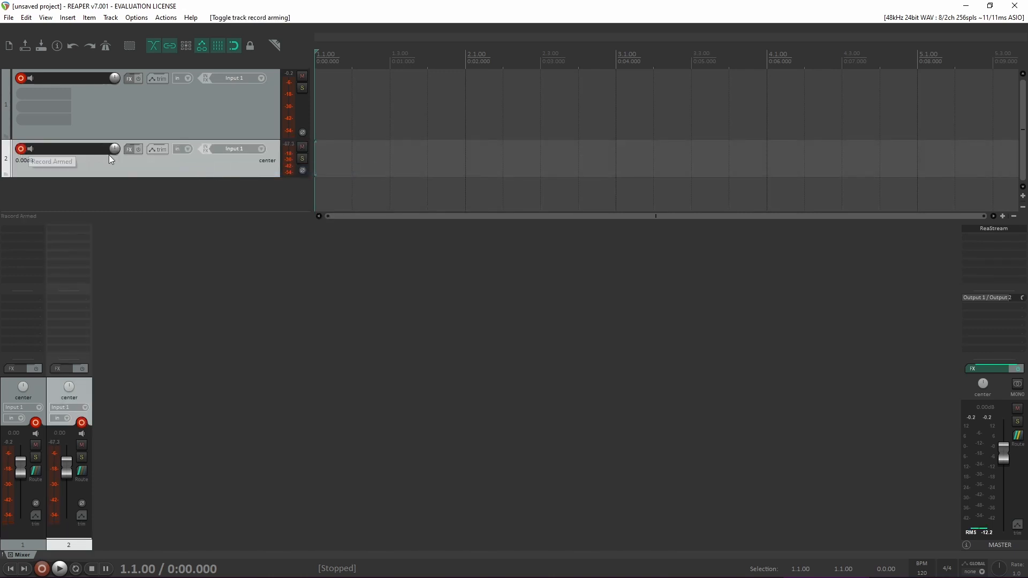
left_click(260, 150)
mouse_move(297, 158)
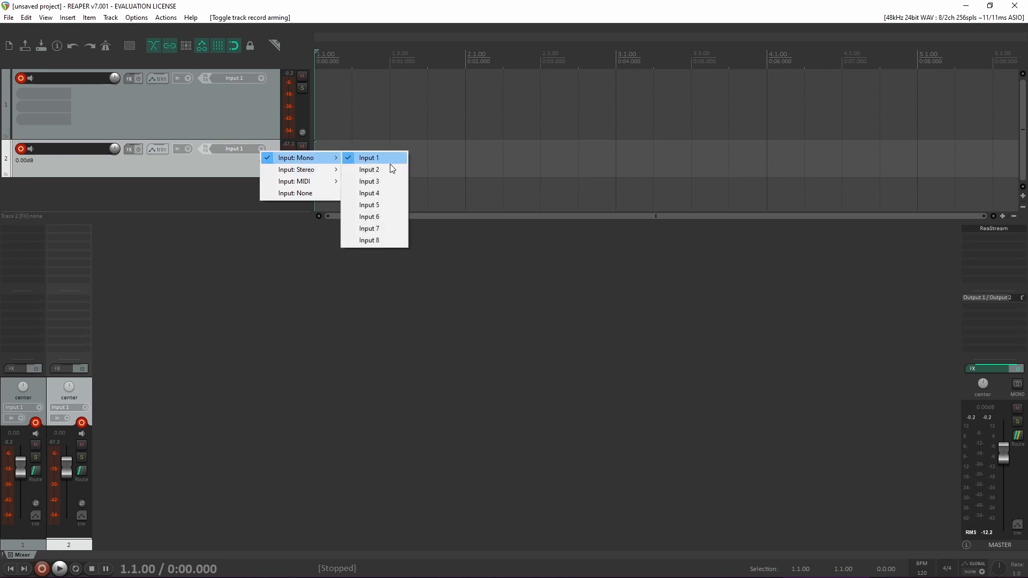
left_click(391, 168)
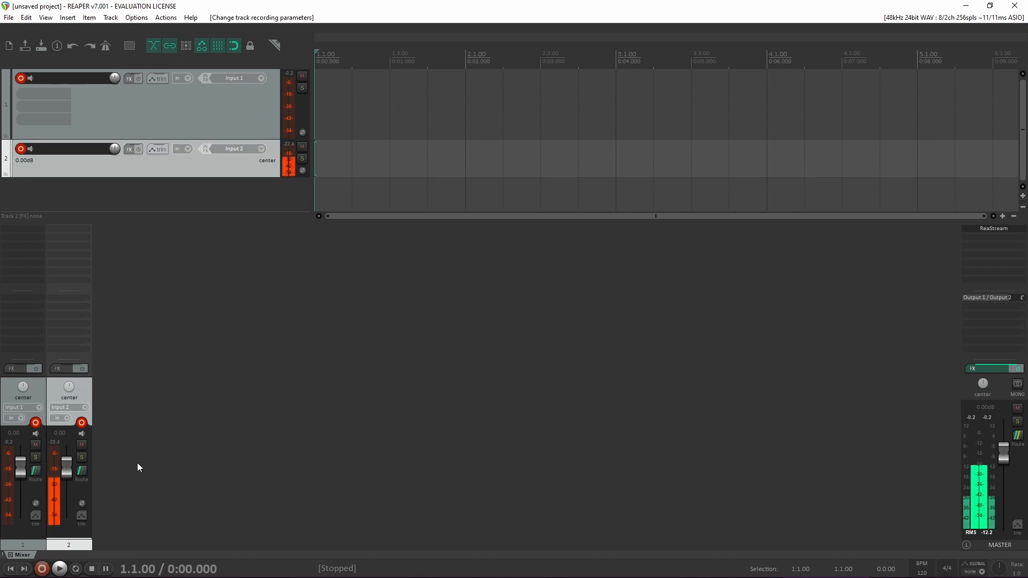
Record about six seconds onto both armed tracks and disarm track 1 when finished
left_click(42, 569)
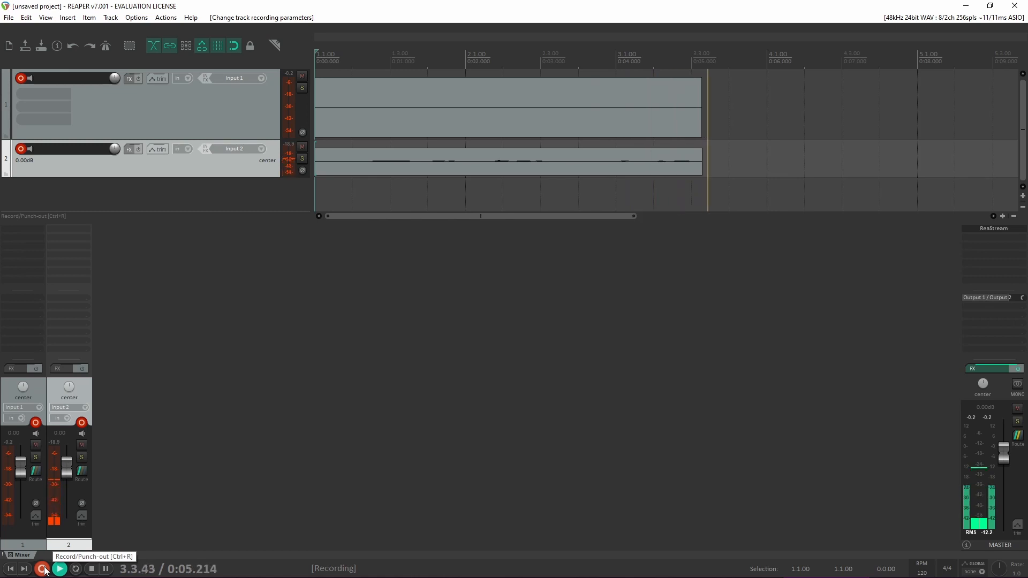
left_click(42, 569)
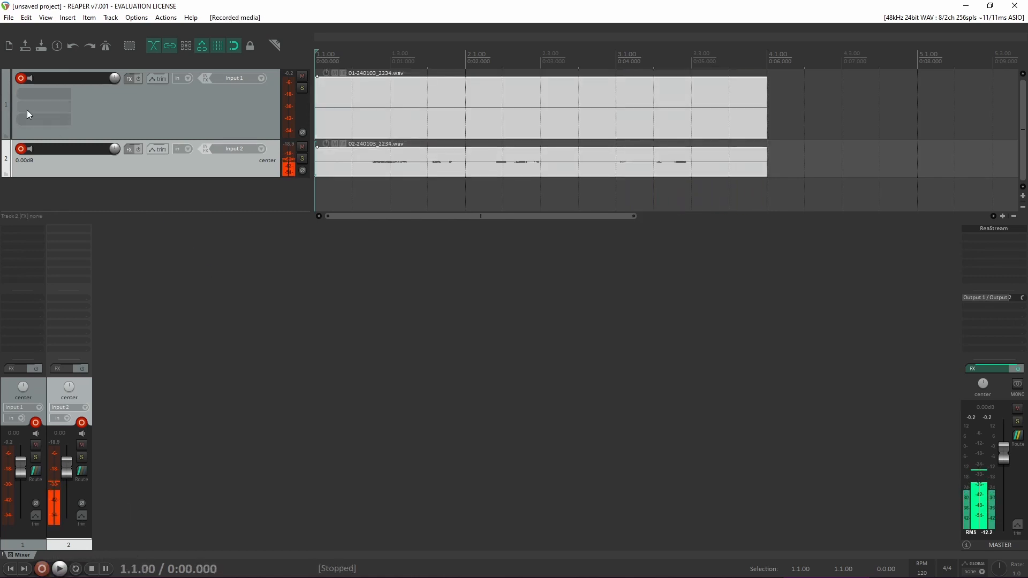
left_click(21, 79)
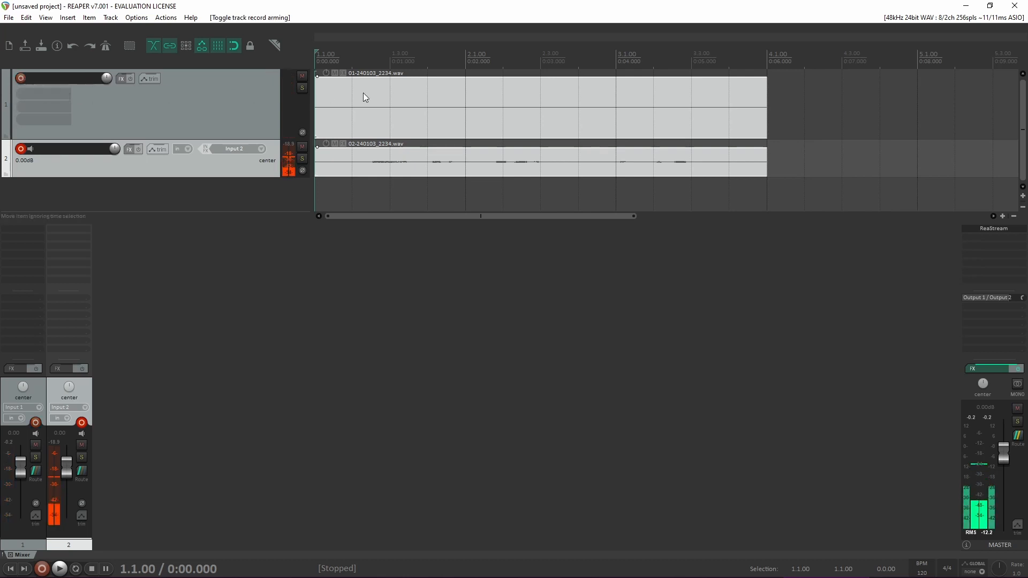
Increase track 2's height and play the recording back from the project start
left_click(438, 95)
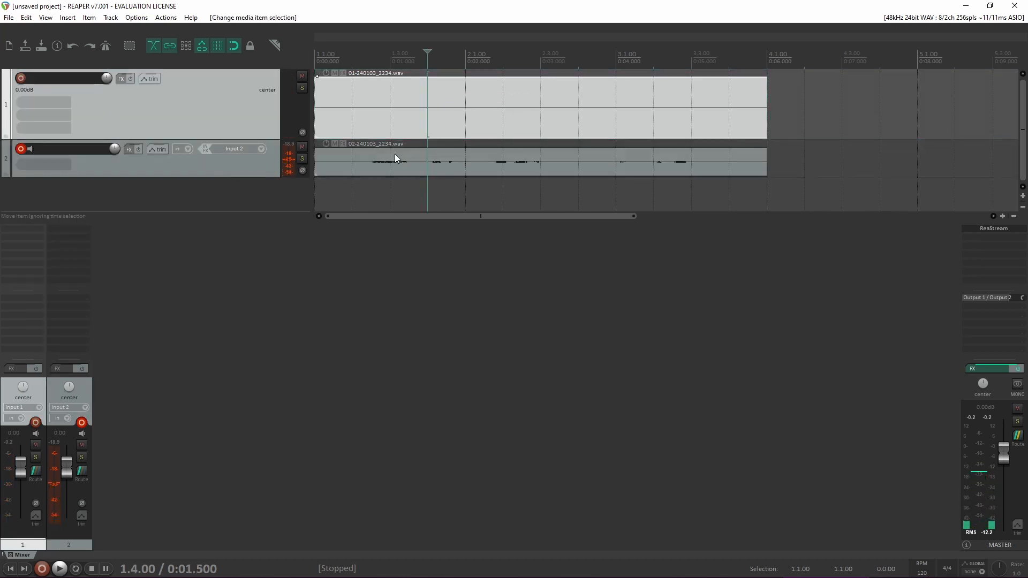
left_click(354, 170)
left_click_drag(225, 177, 222, 207)
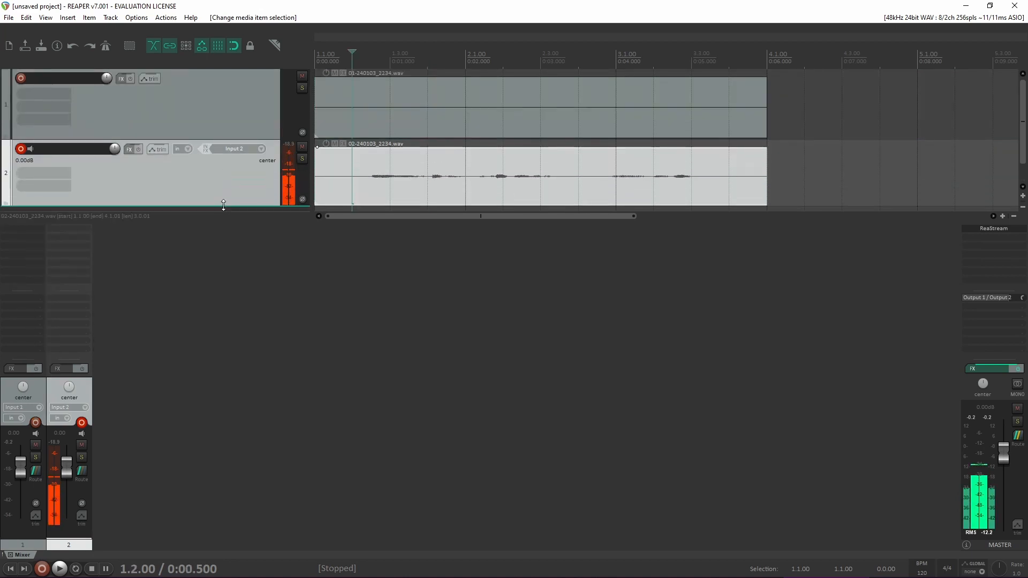
left_click(11, 569)
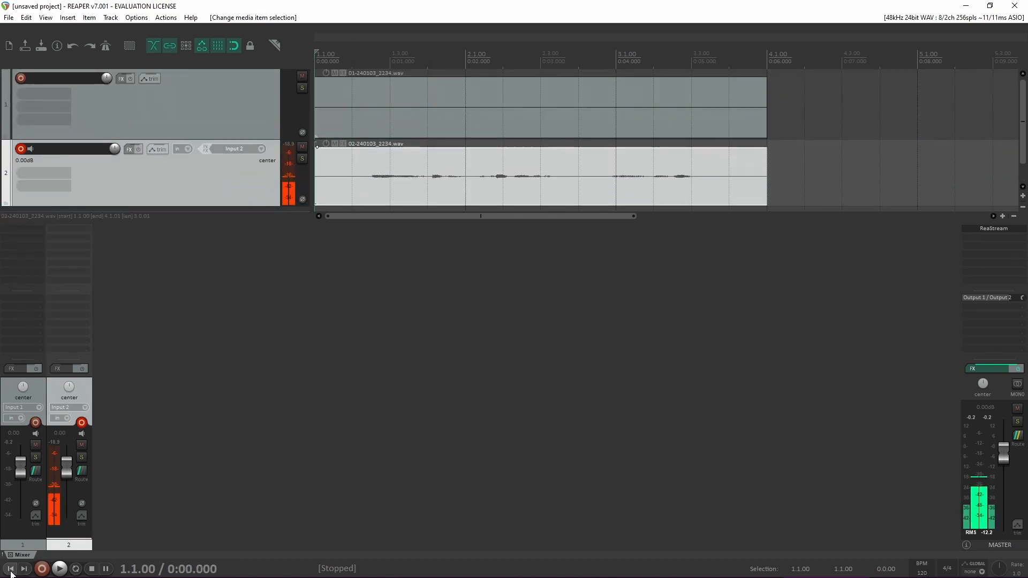
left_click(61, 570)
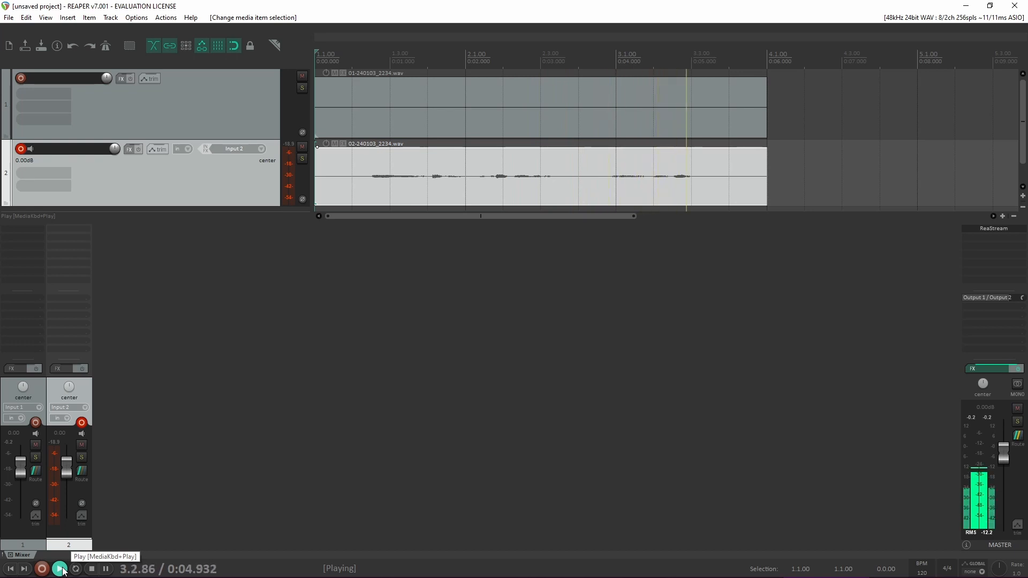
left_click(62, 570)
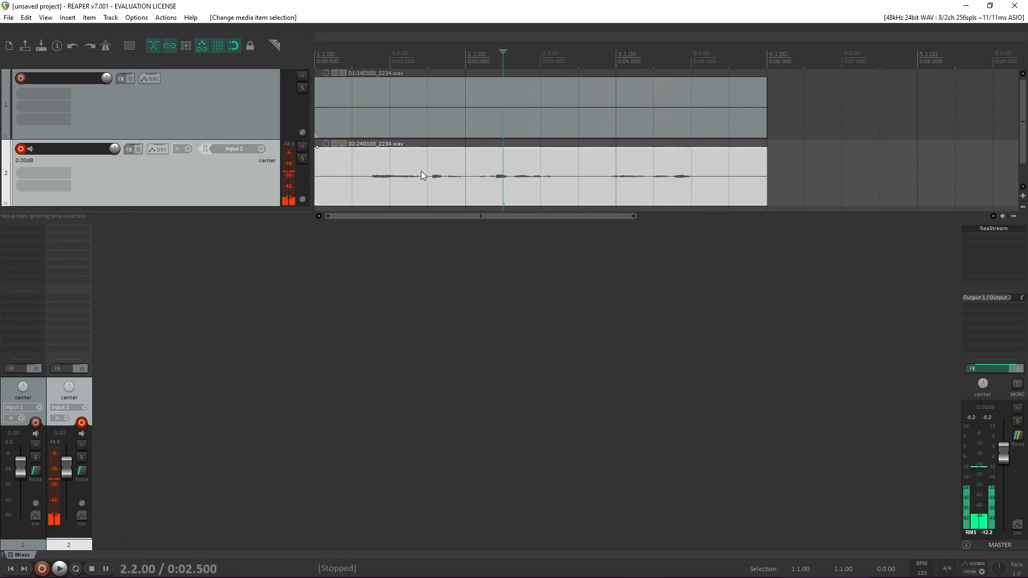
Switch record arming from track 2 to track 1 and record a new take of about six seconds from the project start
left_click(186, 98)
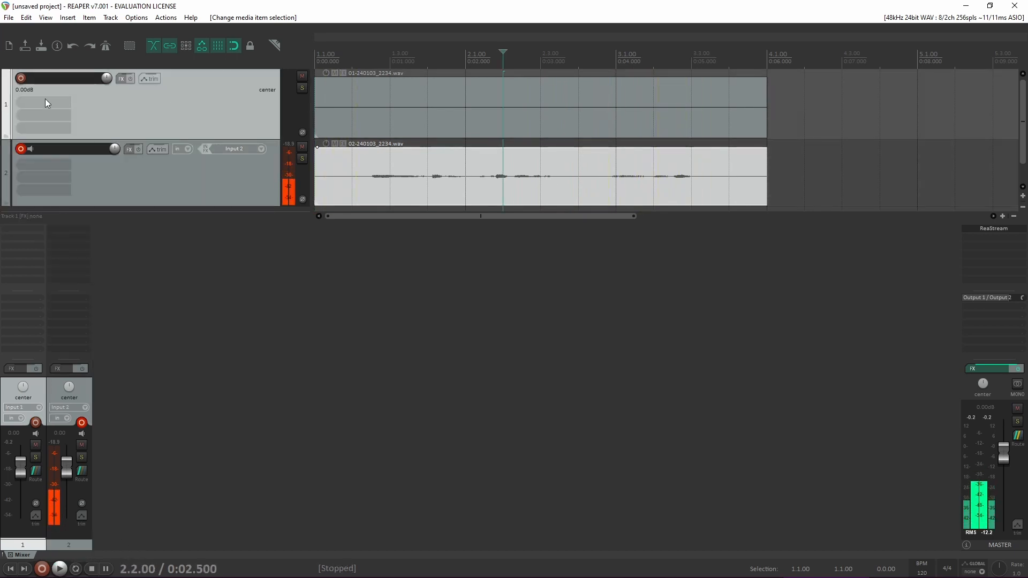
left_click(21, 149)
left_click(20, 78)
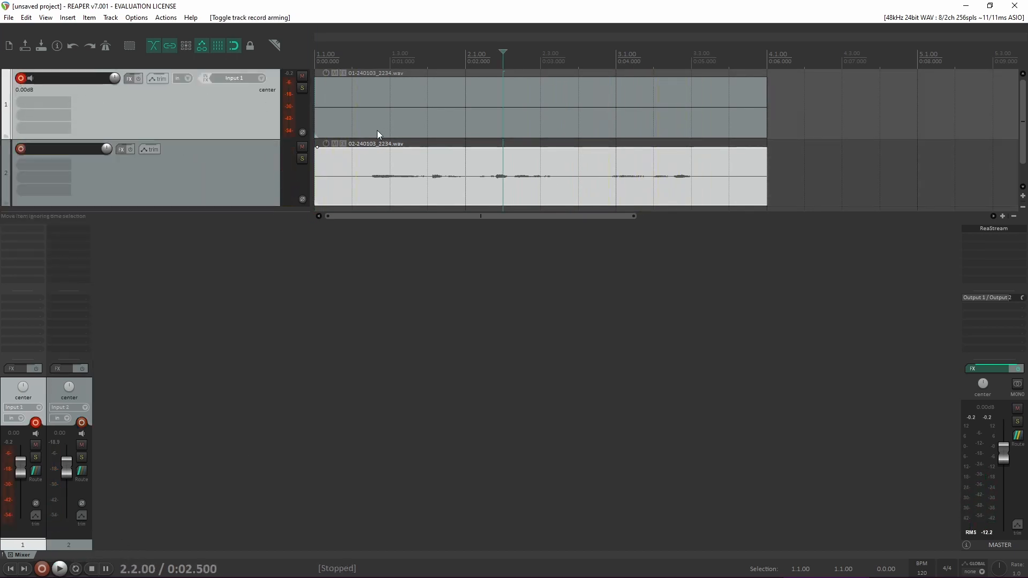
left_click(11, 569)
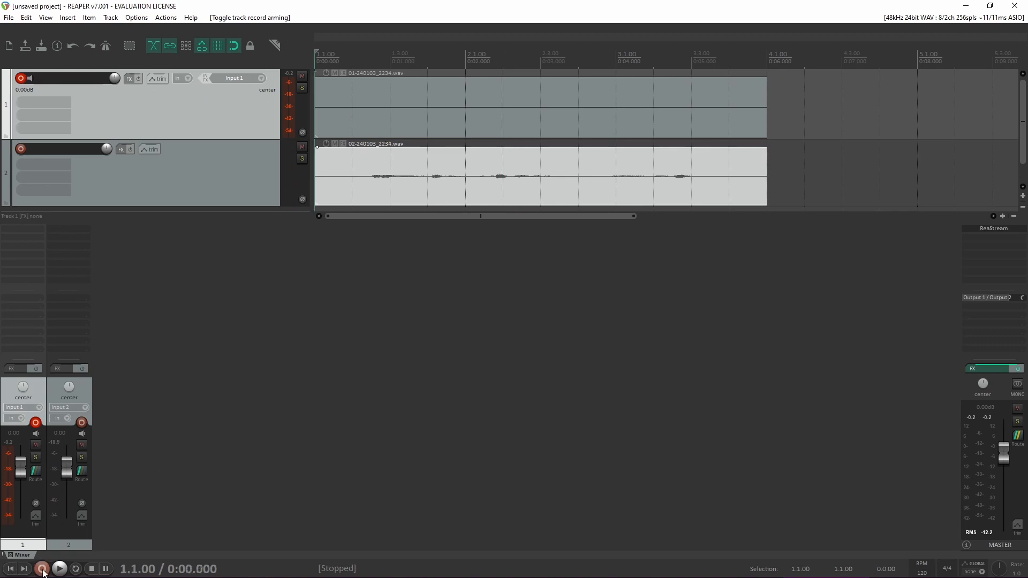
left_click(42, 569)
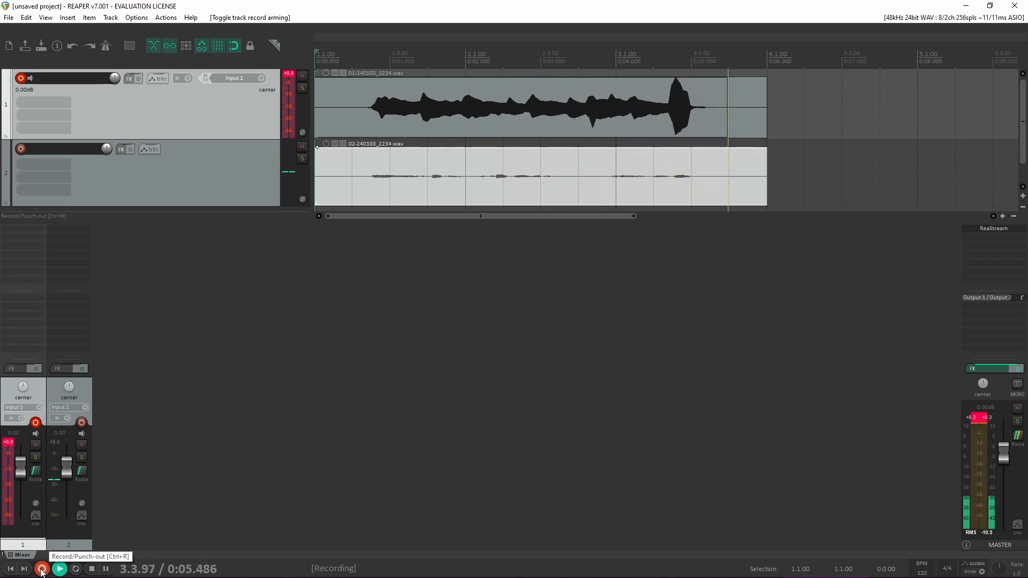
left_click(42, 568)
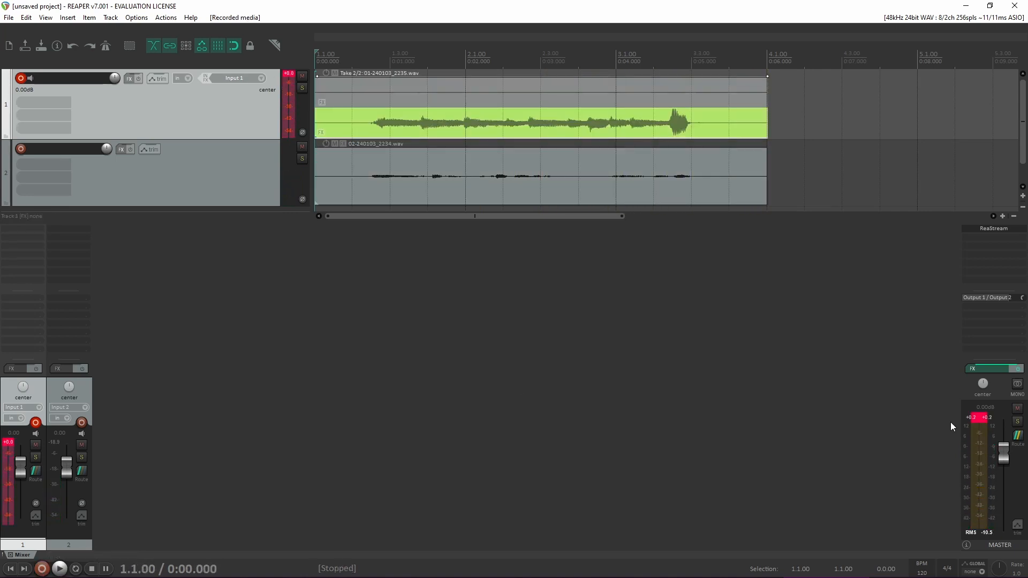
Mute track 2 and play back track 1's new take, clearing the master meter's peak indicators before and after playback
left_click(981, 422)
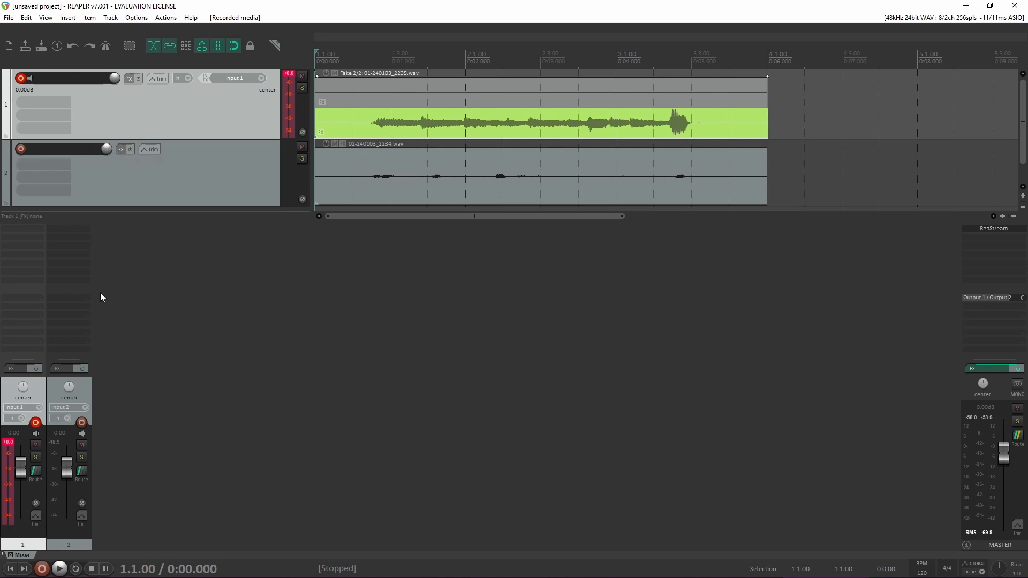
left_click(81, 444)
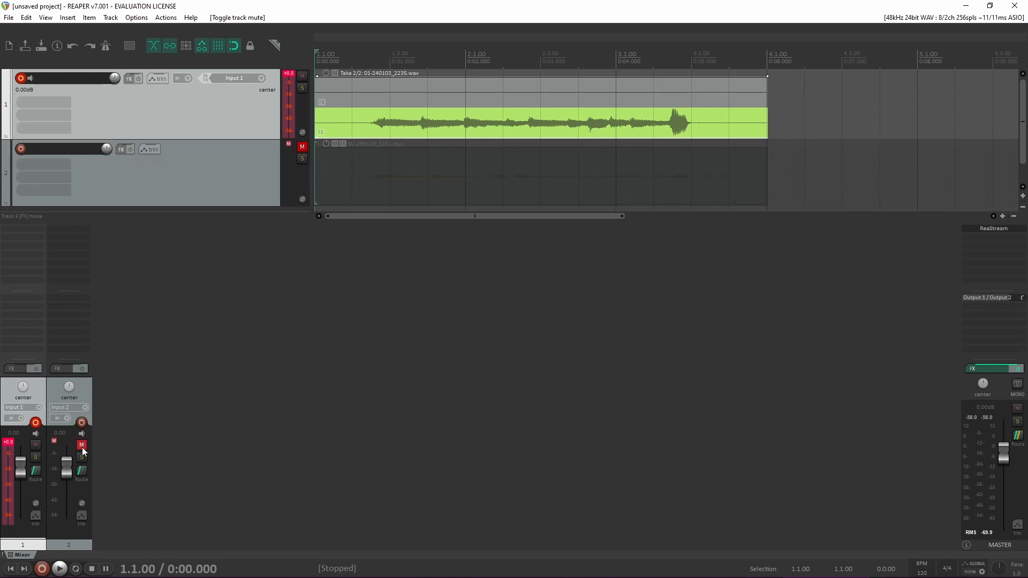
left_click(59, 569)
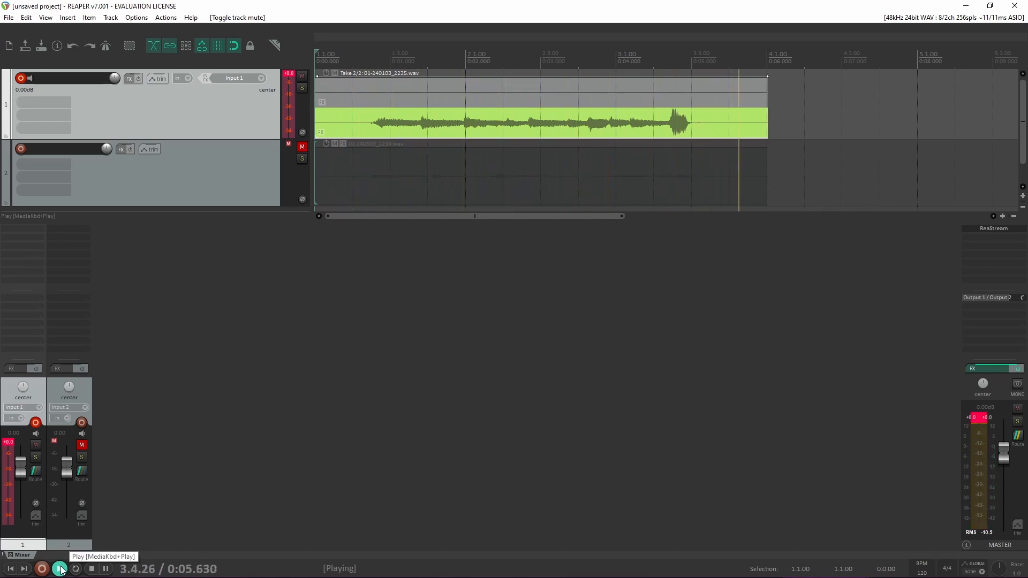
left_click(60, 569)
key("space")
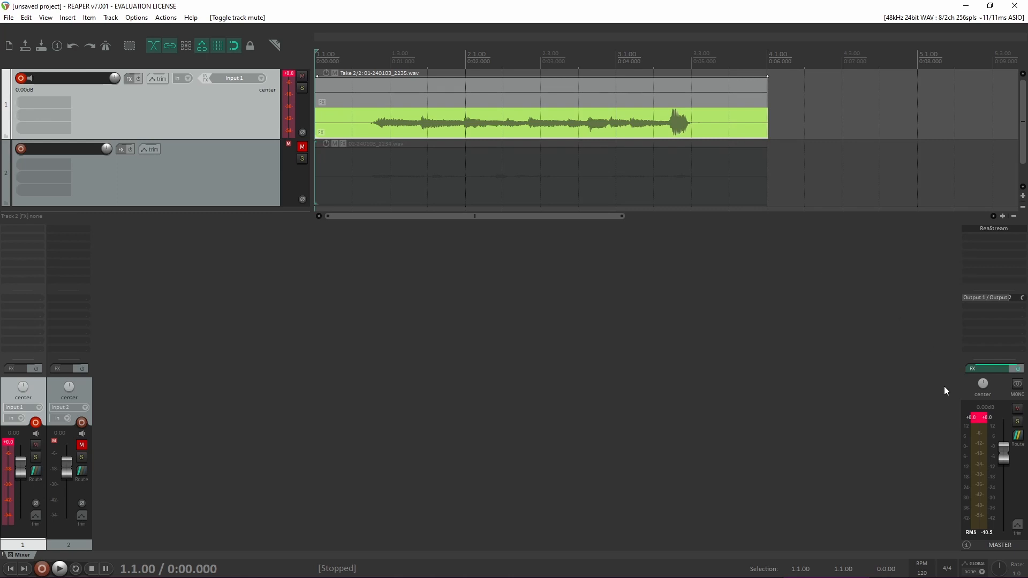
left_click(975, 419)
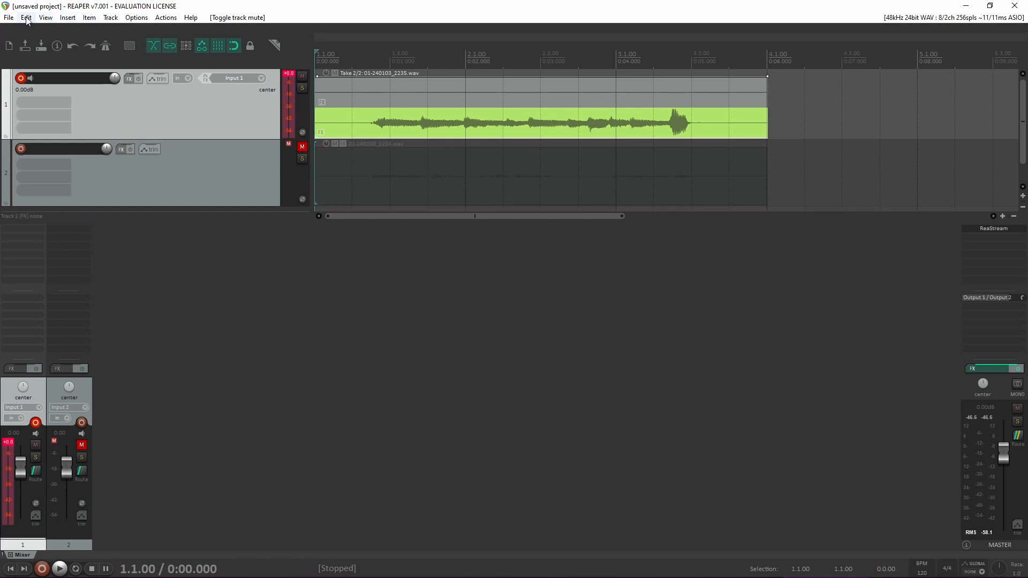
Examine the Render to File options for the master mix and close them without rendering
left_click(9, 18)
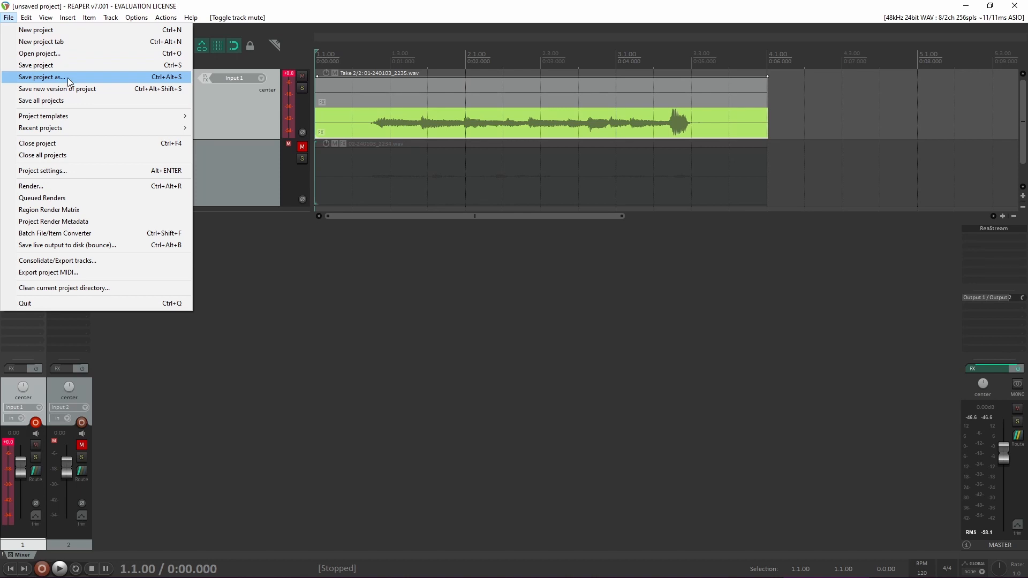
left_click(86, 185)
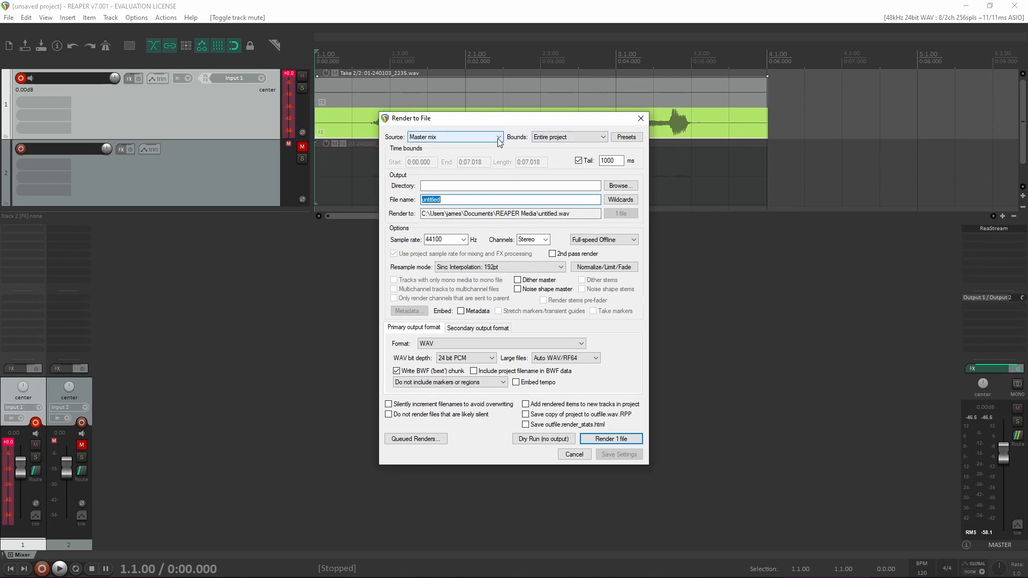
left_click_drag(543, 121, 724, 137)
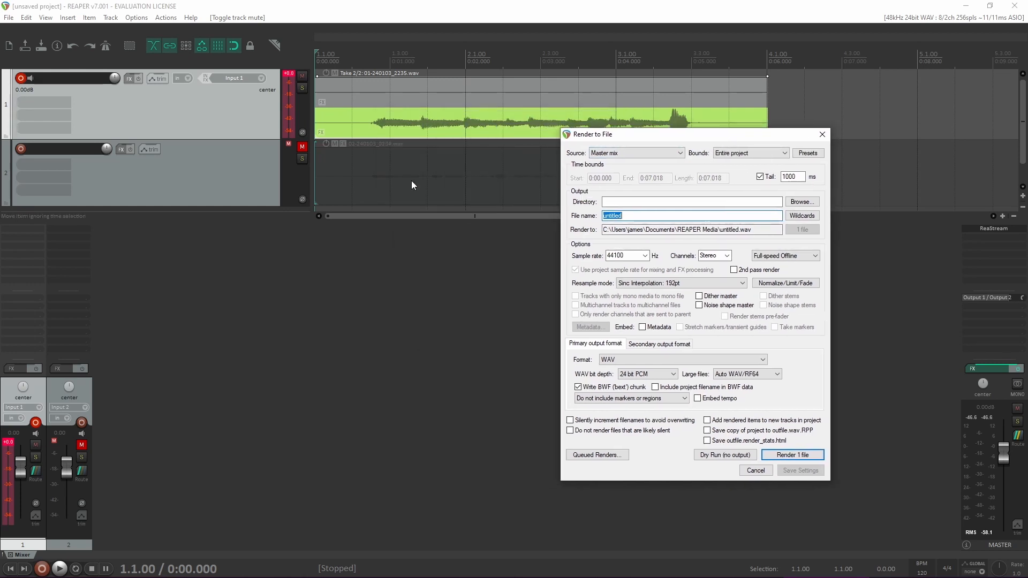
left_click(824, 135)
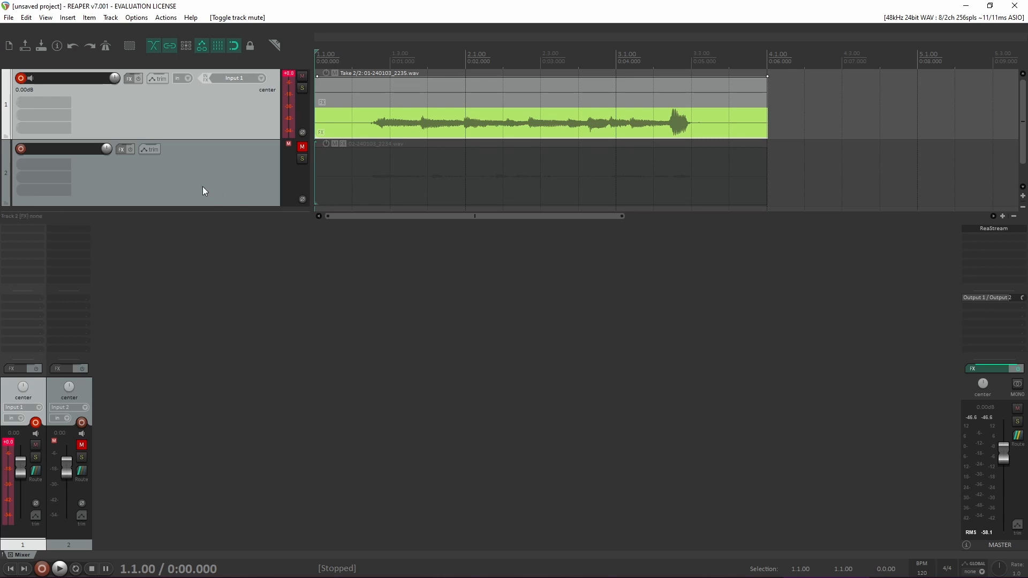
Arm track 2 for recording again
left_click(82, 422)
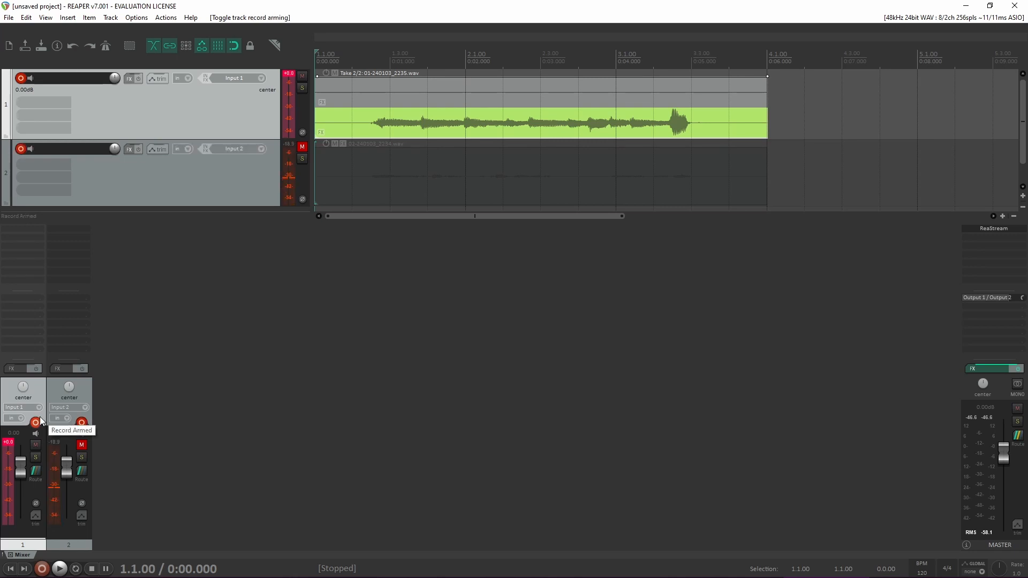